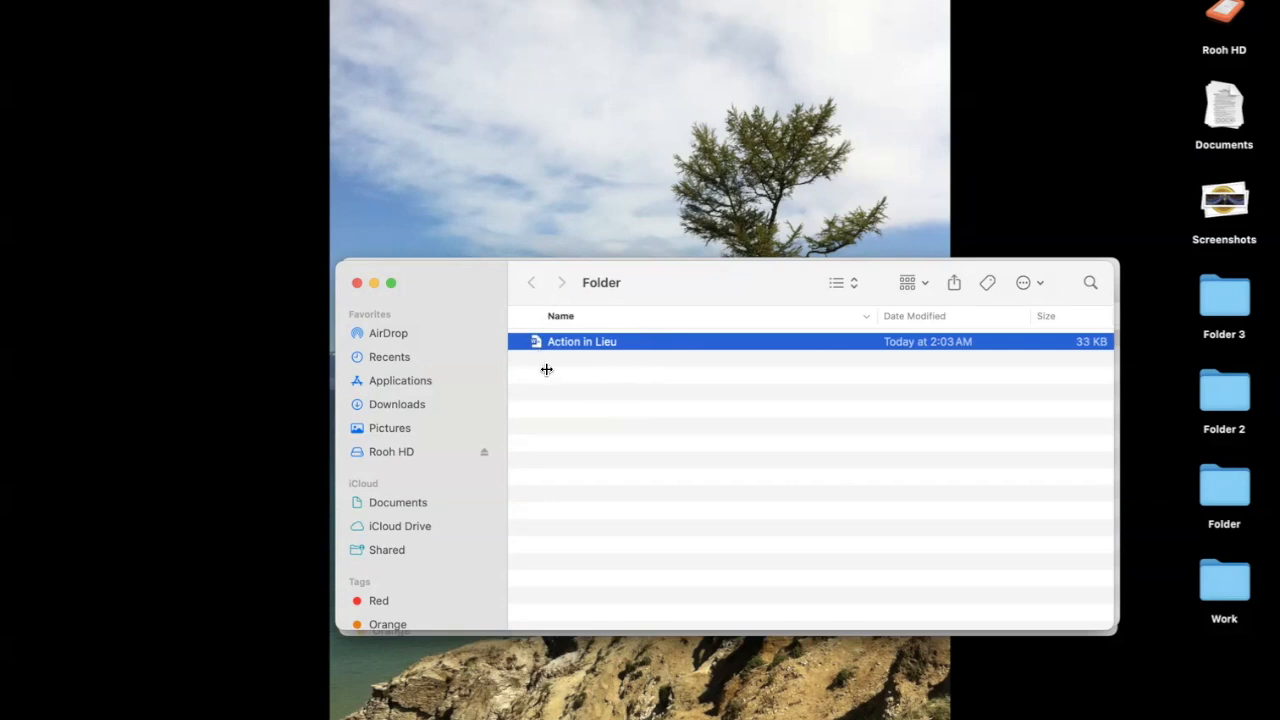
Step: Rename the Action in Lieu file as "Berry Good Tech - Action in Lieu (11.23.24 AA)"
{"action": "left_click", "coordinate": [578, 343]}
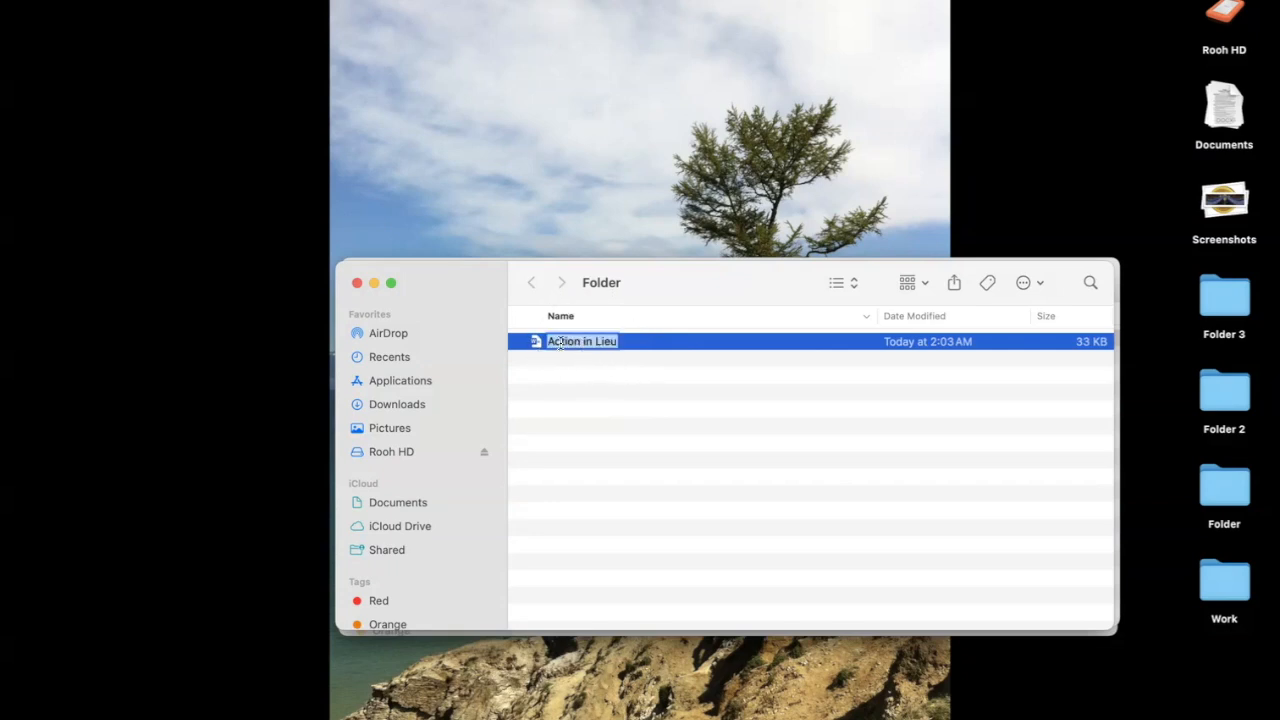
{"action": "left_click", "coordinate": [549, 342]}
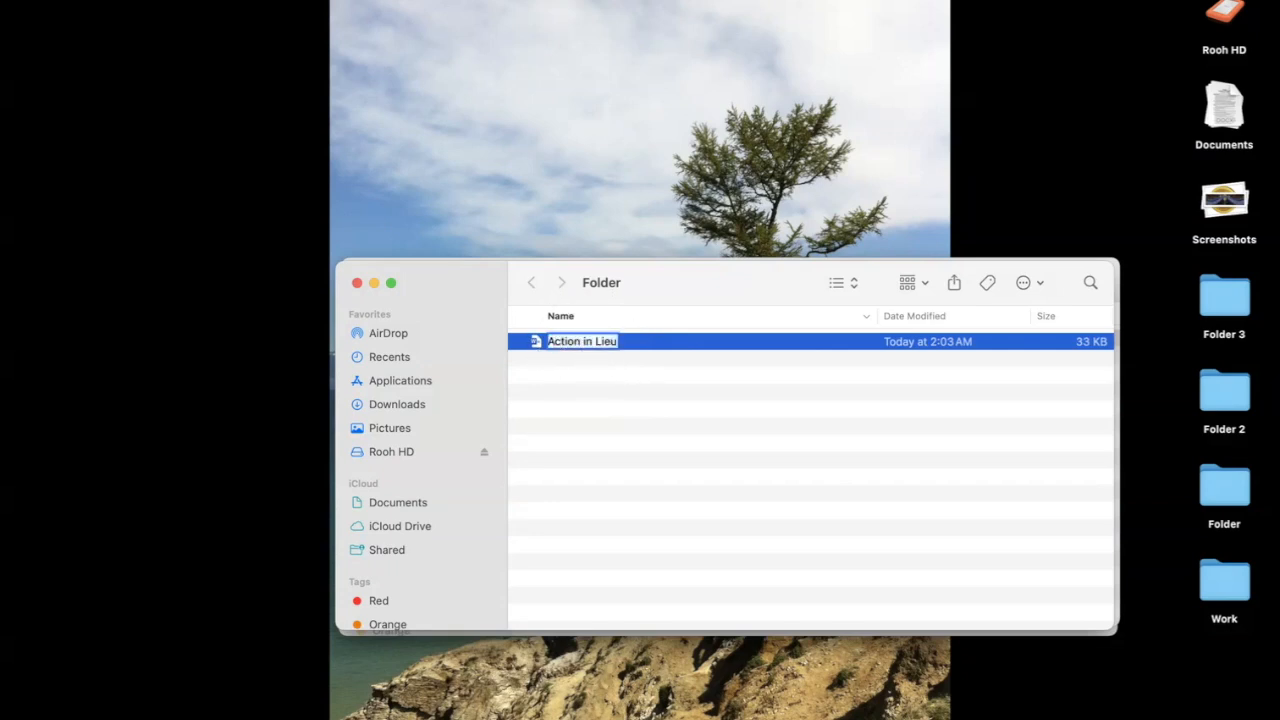
{"action": "type", "text": "Berry Good "}
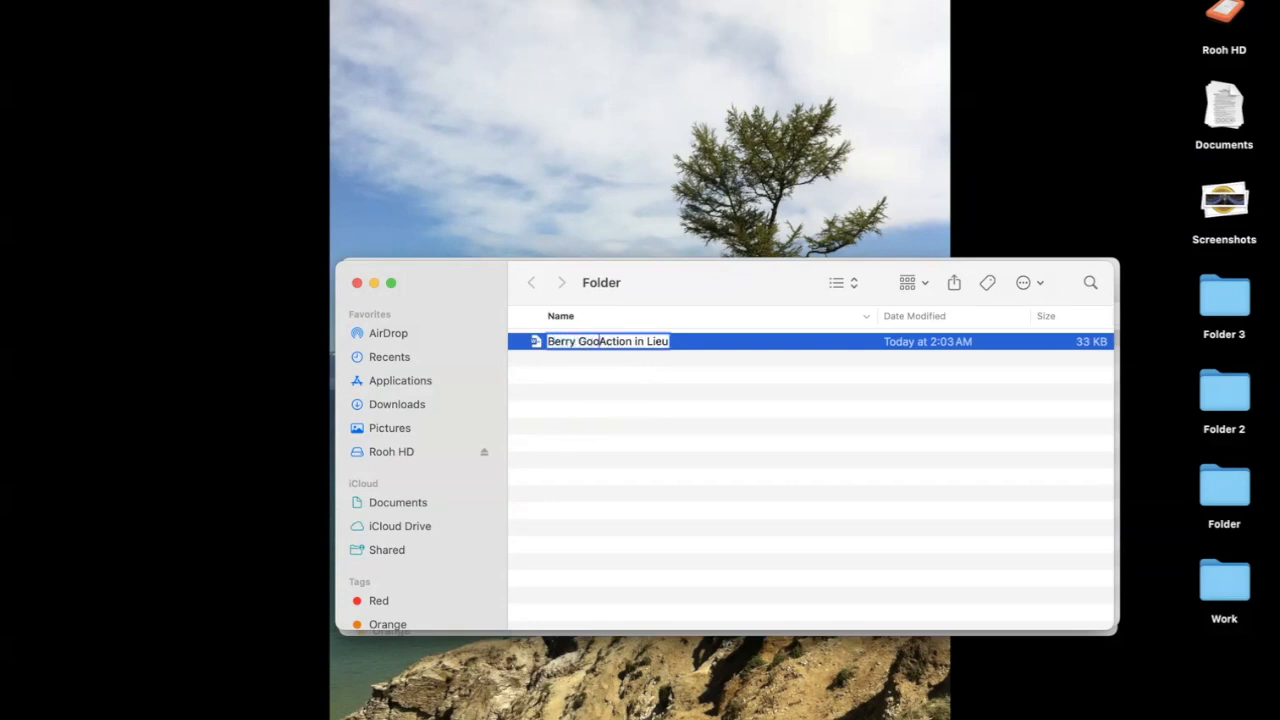
{"action": "type", "text": "Tech - Action"}
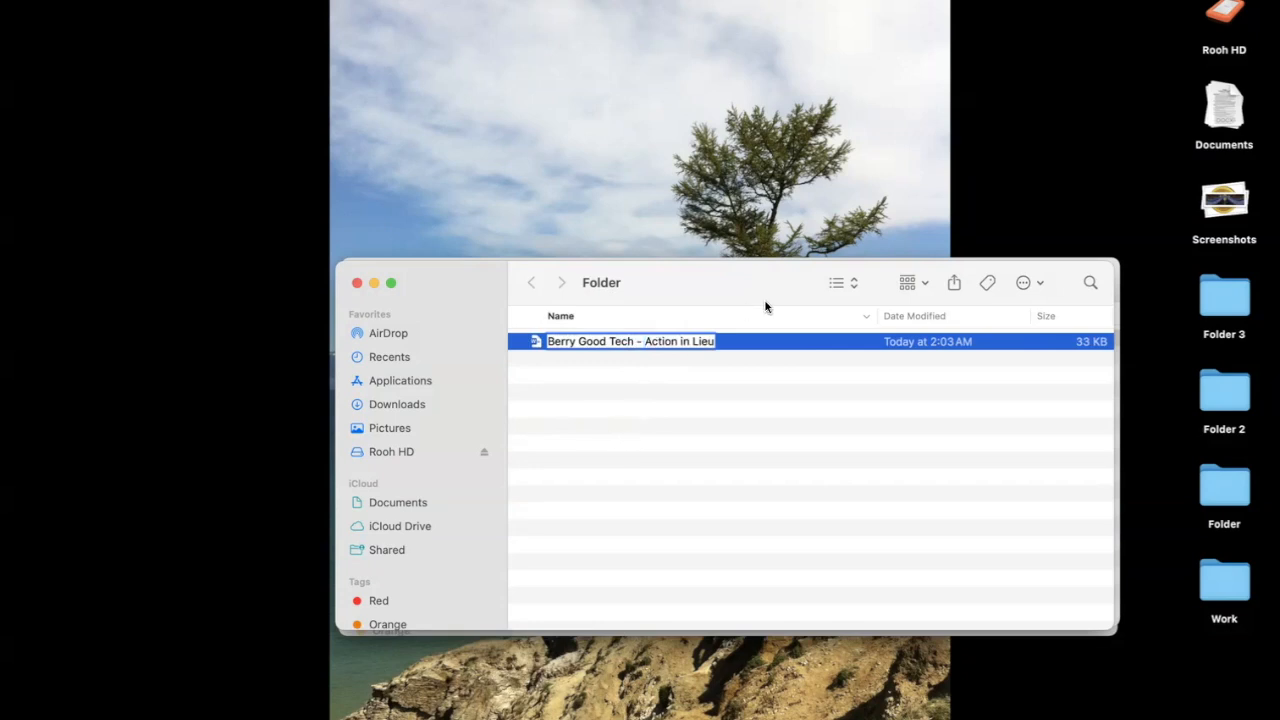
{"action": "type", "text": " in Lieu (11.23.24 AA)"}
{"action": "key", "text": "Return"}
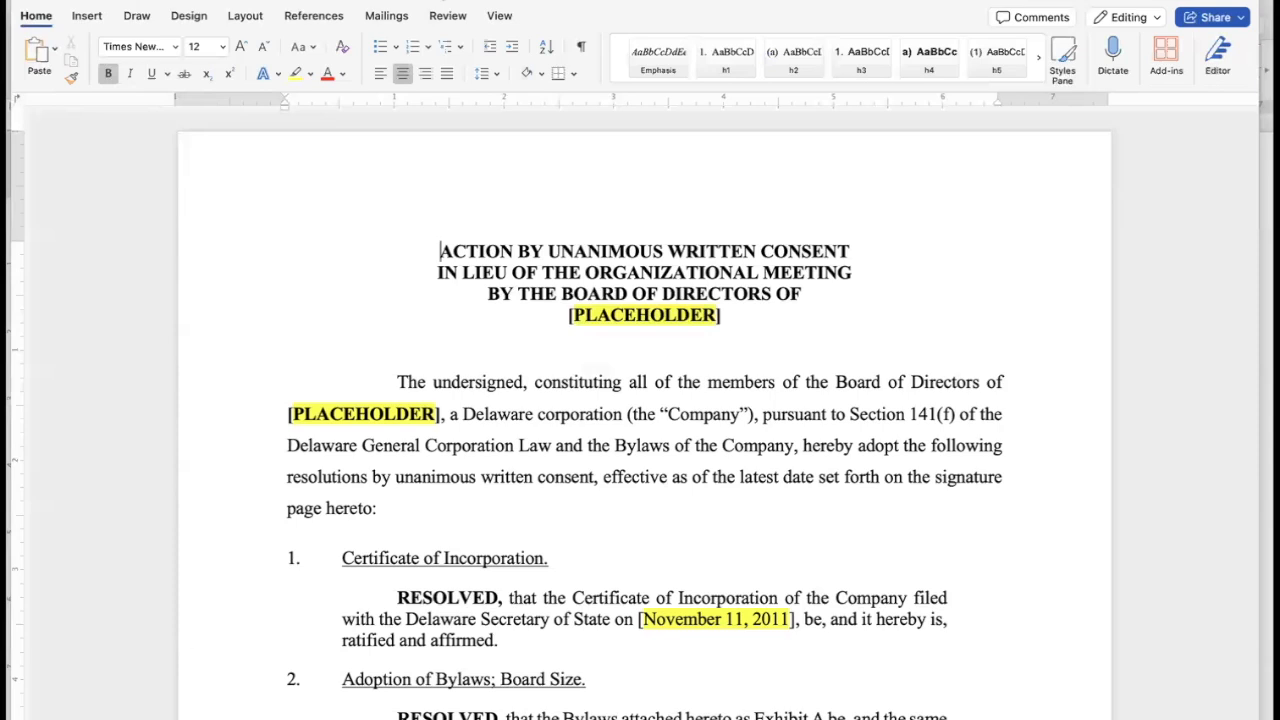
Step: Turn on tracked changes and replace the highlighted PLACEHOLDER in the document title with BERRY GOOD TECH
{"action": "left_click", "coordinate": [446, 15]}
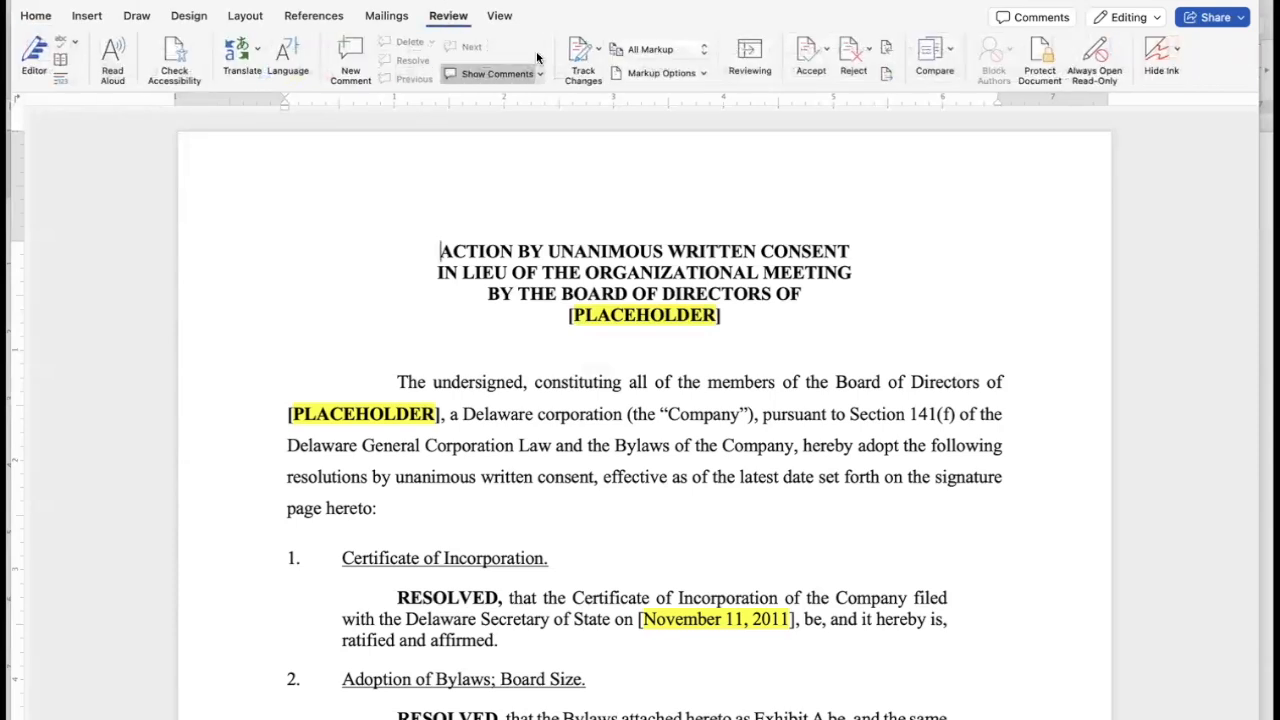
{"action": "left_click", "coordinate": [578, 52]}
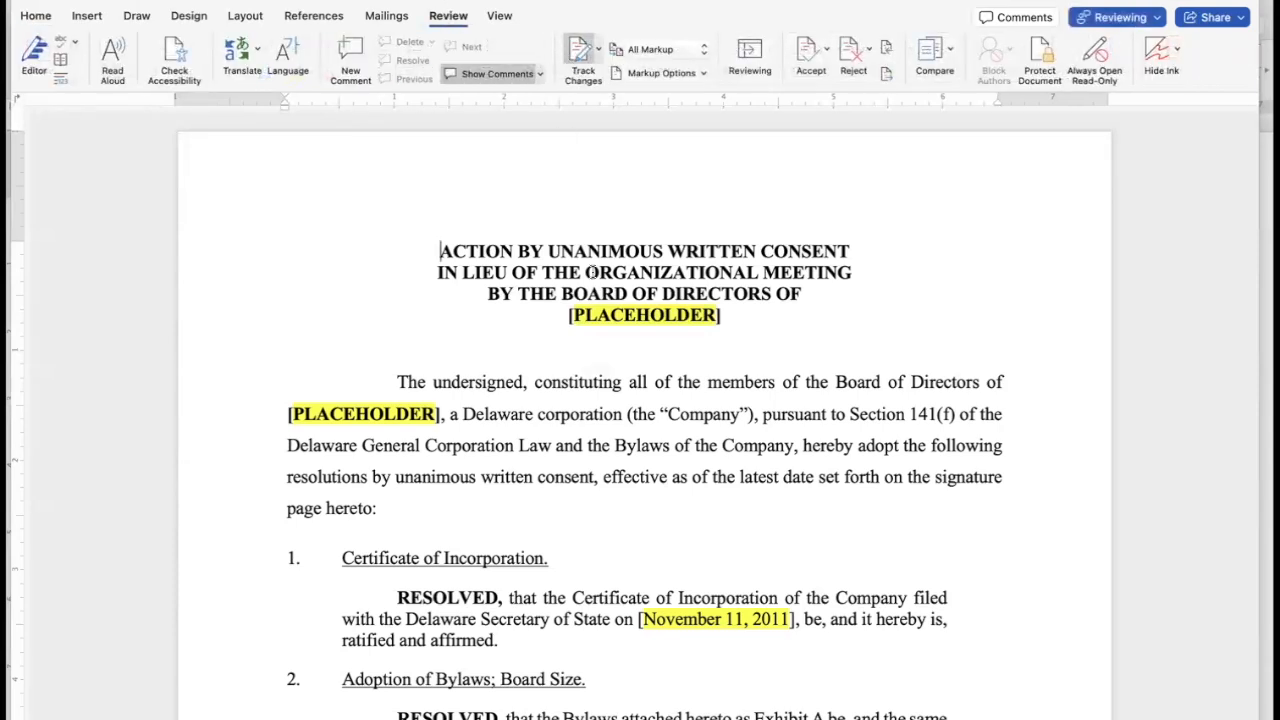
{"action": "double_click", "coordinate": [601, 313]}
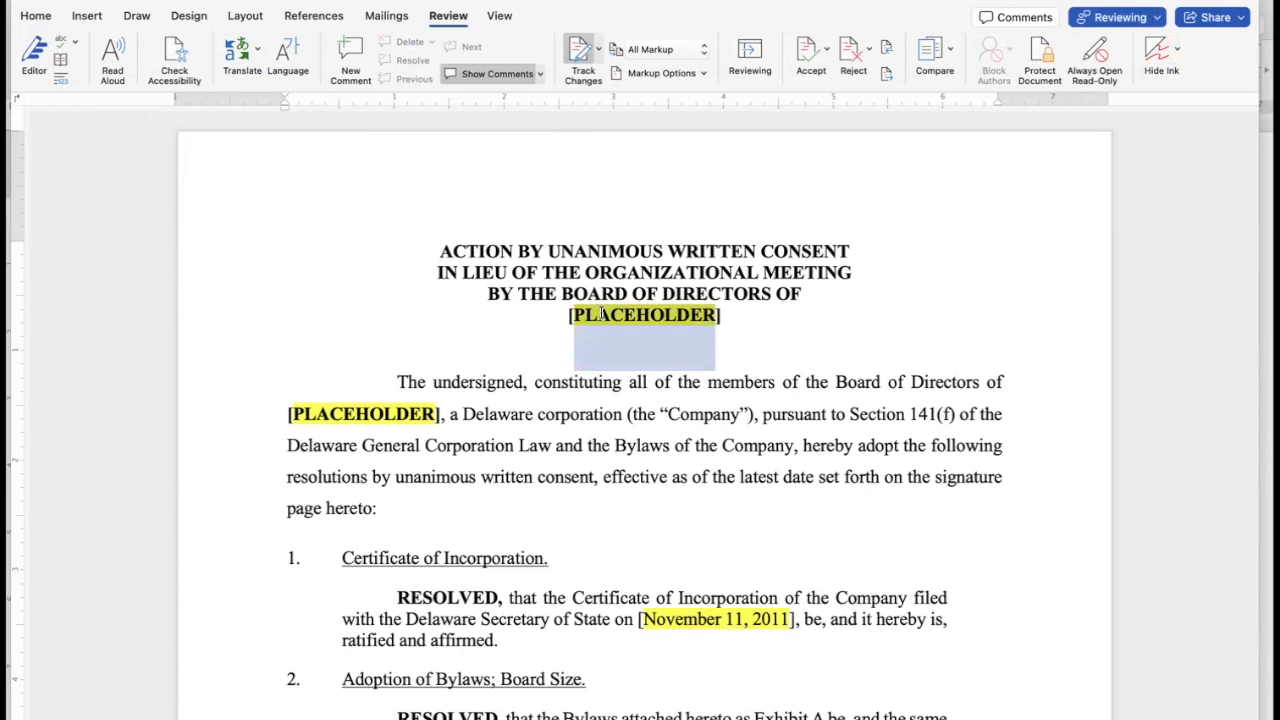
{"action": "type", "text": "BERRY GOOD TECH"}
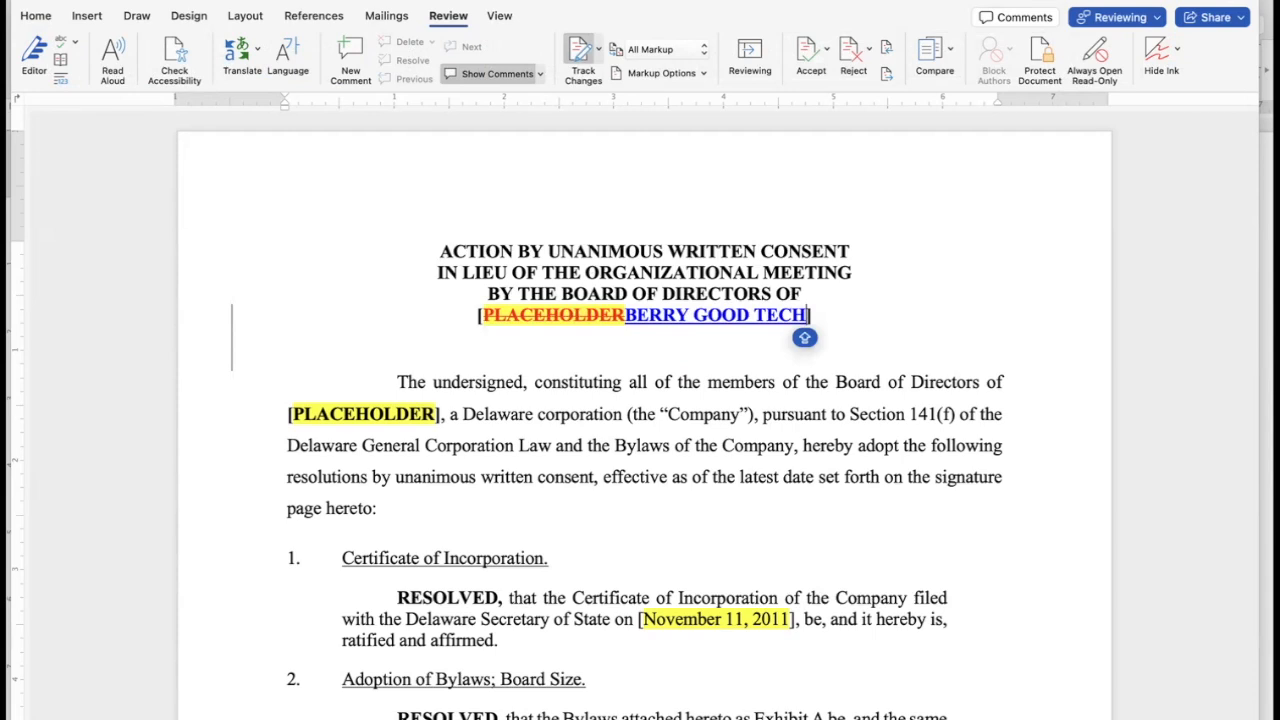
{"action": "mouse_move", "coordinate": [606, 310]}
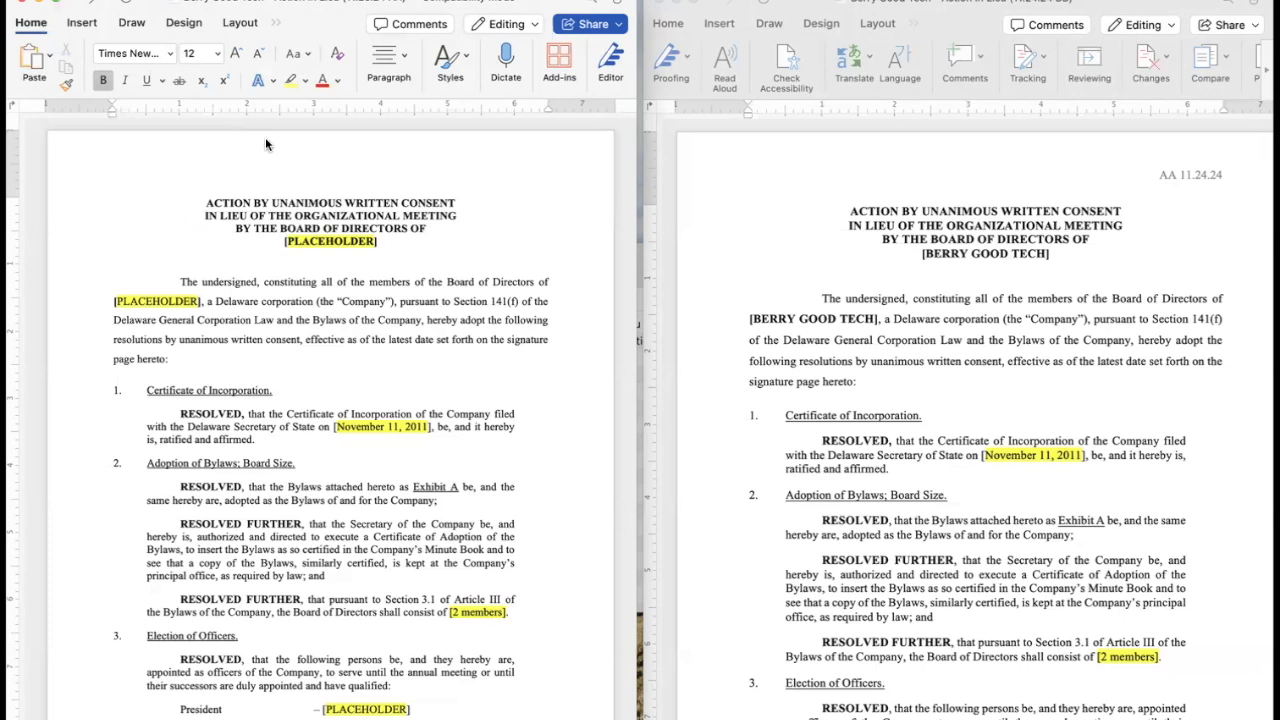
Step: Set up a document comparison with Berry Good Tech - Action In Lieu (11.23.24 AA) as the original and (11.24.24 BB) as the revised document
{"action": "left_click", "coordinate": [274, 22]}
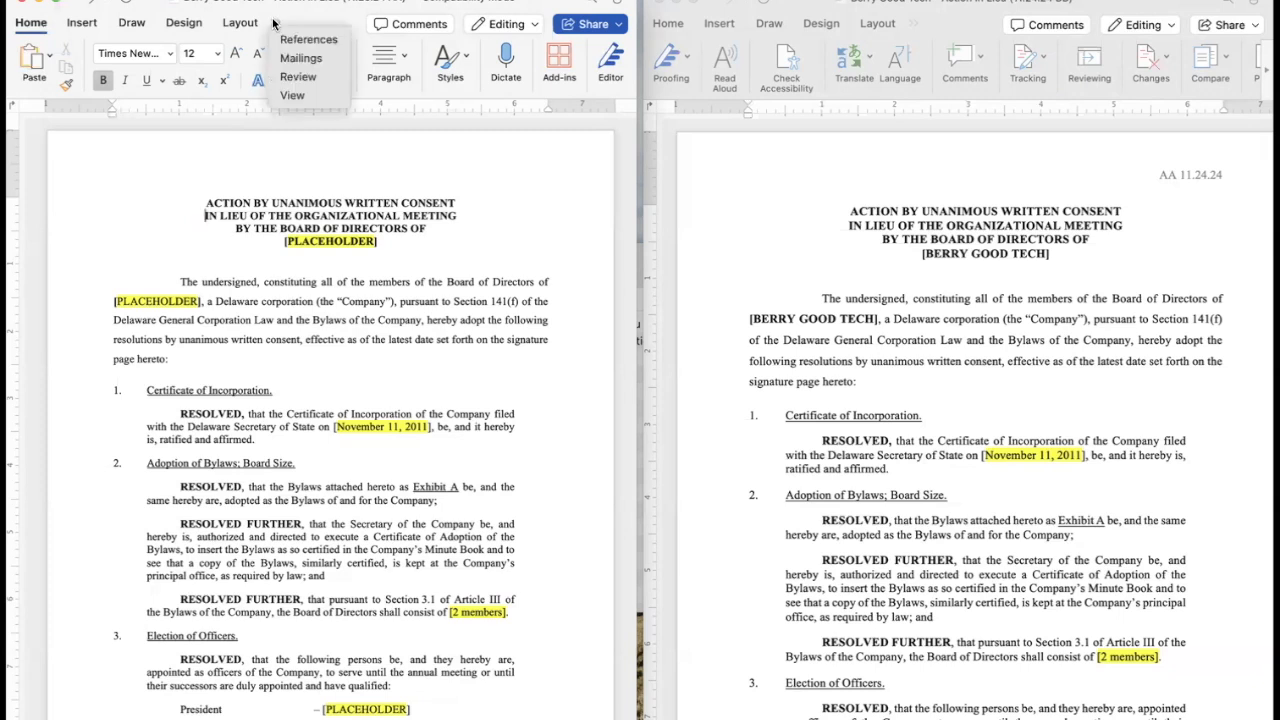
{"action": "left_click", "coordinate": [316, 77]}
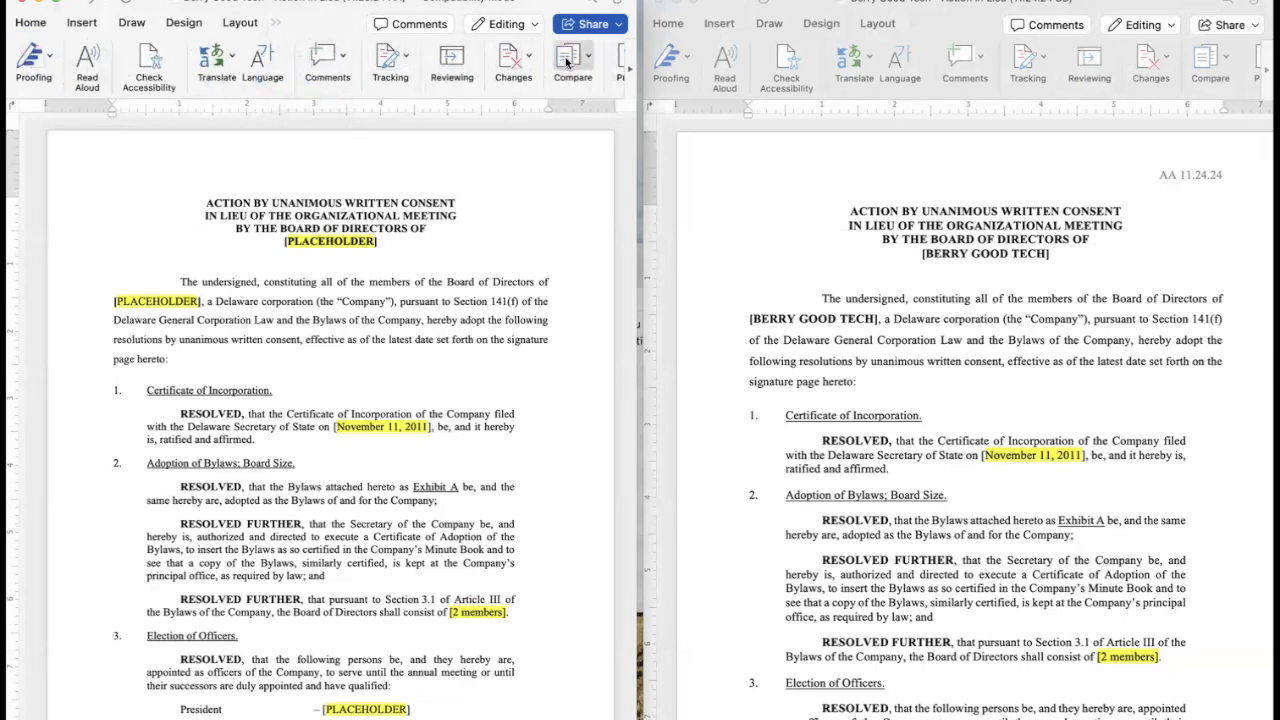
{"action": "left_click", "coordinate": [565, 62]}
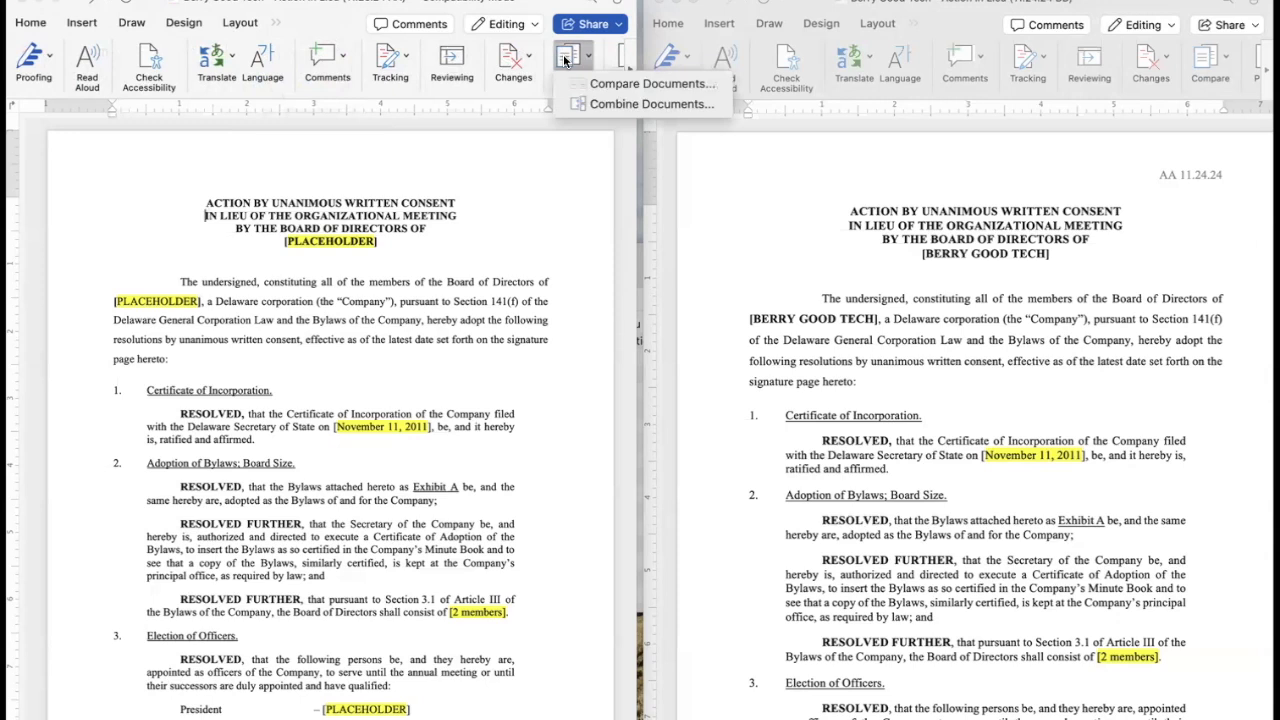
{"action": "left_click", "coordinate": [605, 84]}
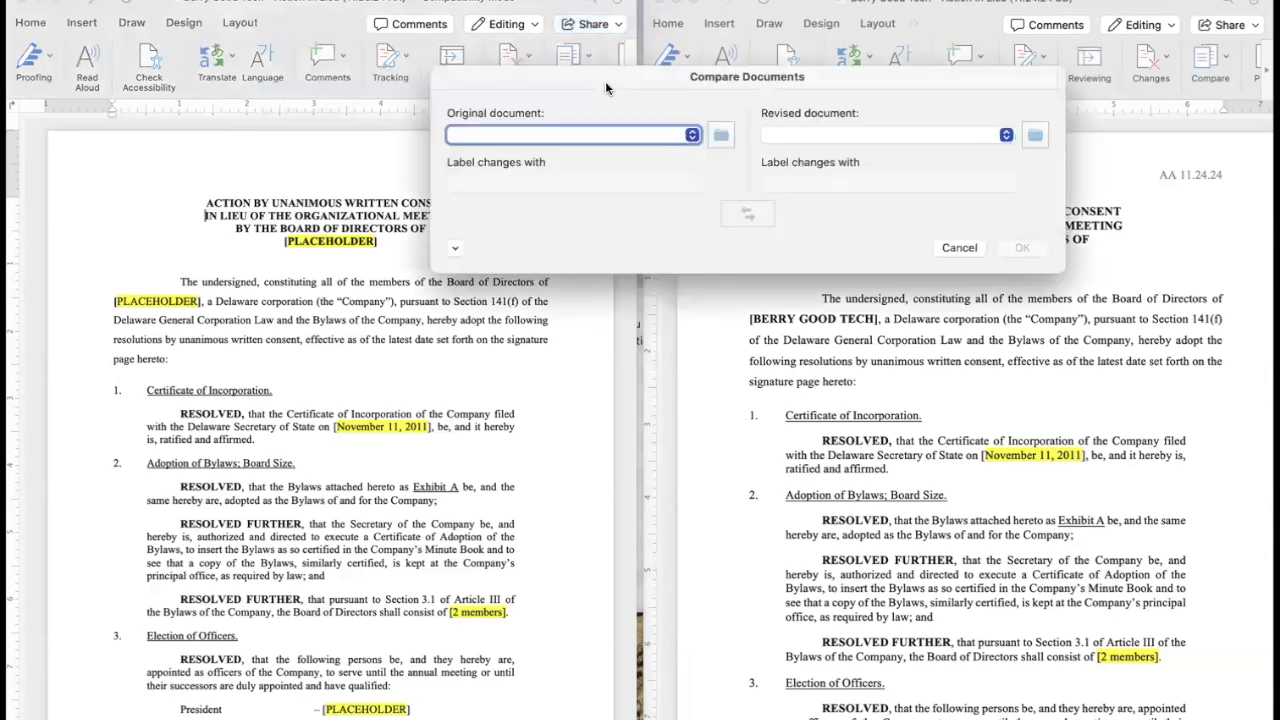
{"action": "left_click", "coordinate": [571, 133]}
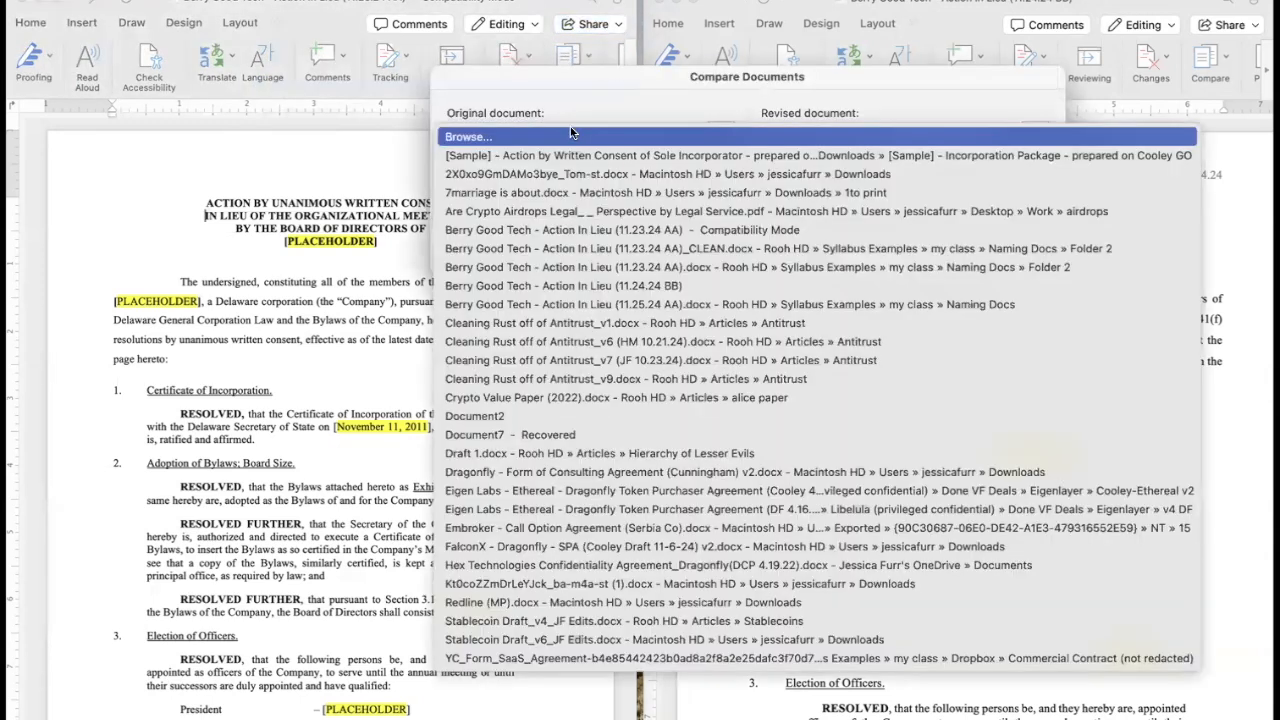
{"action": "left_click", "coordinate": [595, 232]}
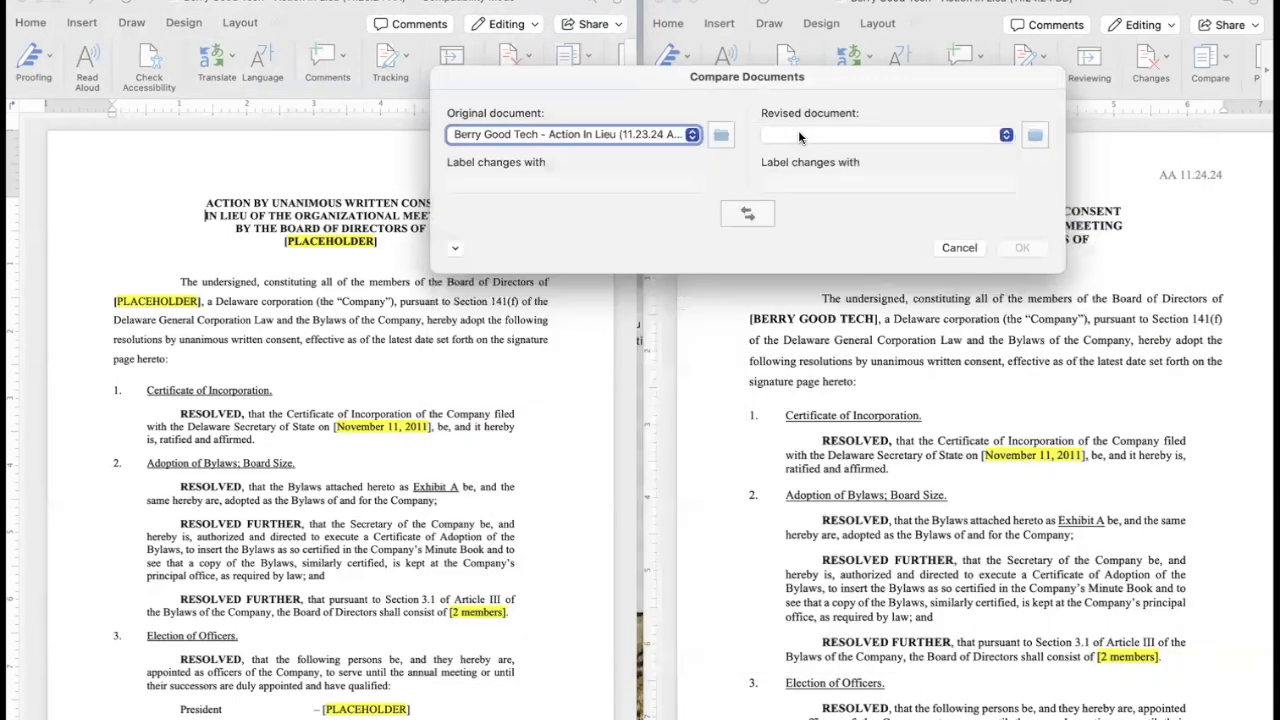
{"action": "left_click", "coordinate": [798, 130]}
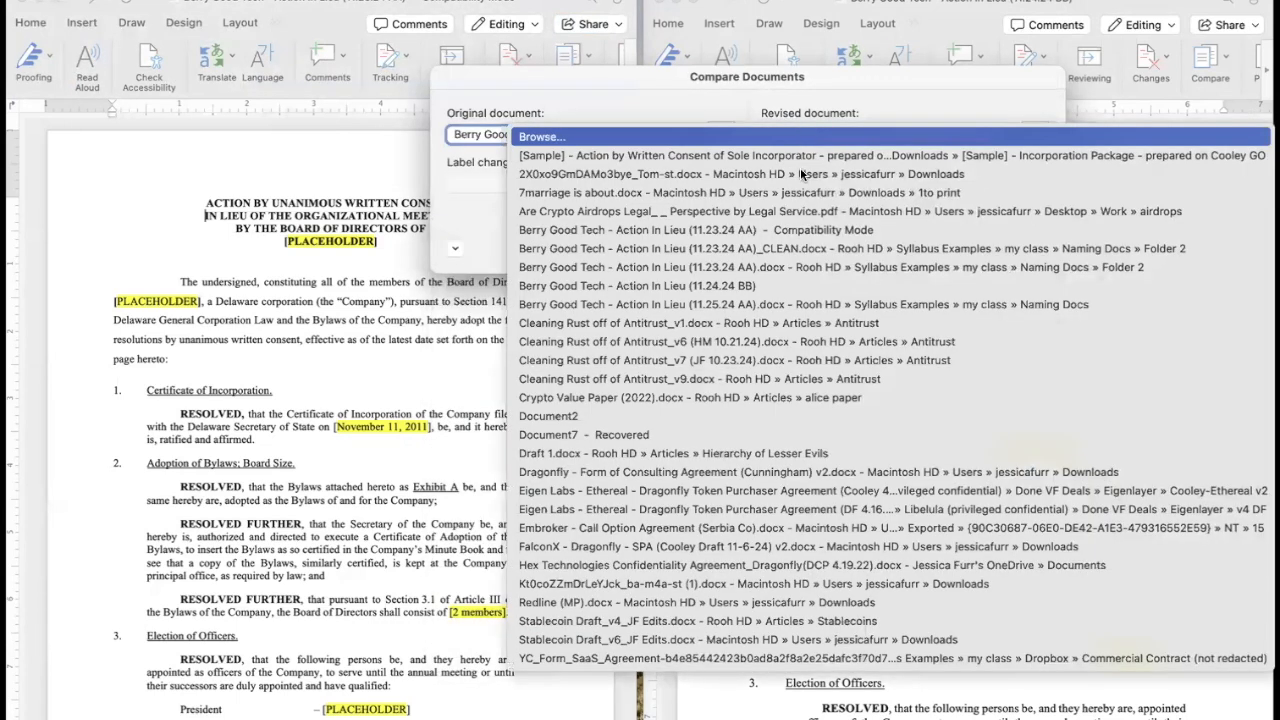
{"action": "left_click", "coordinate": [802, 287]}
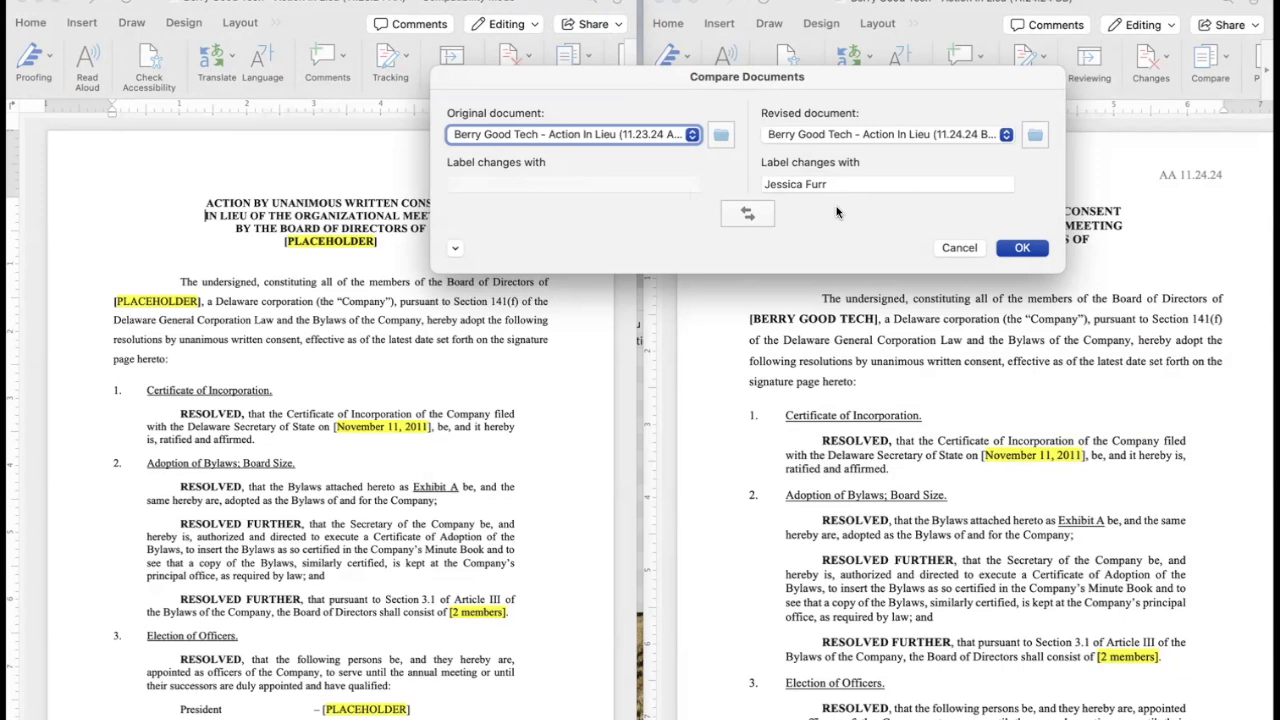
Step: Run the document comparison, treating the existing tracked changes as accepted
{"action": "left_click", "coordinate": [746, 217]}
{"action": "left_click", "coordinate": [746, 217]}
{"action": "left_click", "coordinate": [1019, 250]}
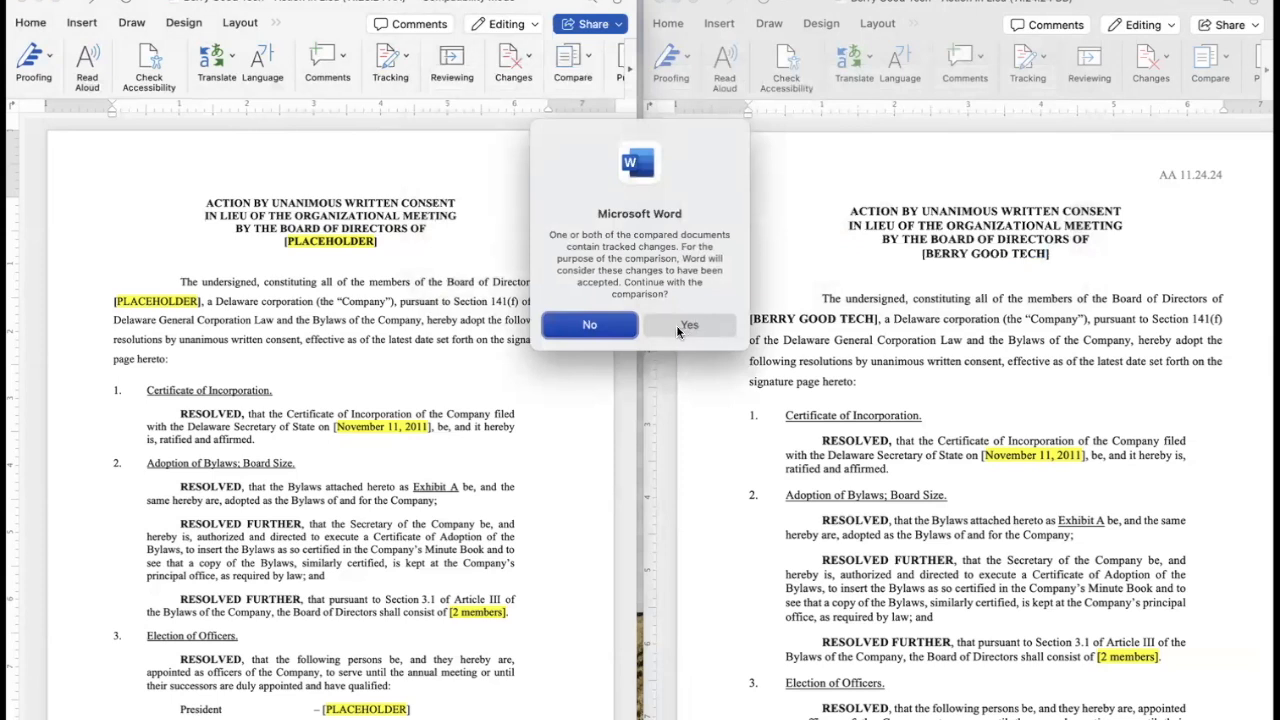
{"action": "left_click", "coordinate": [676, 325]}
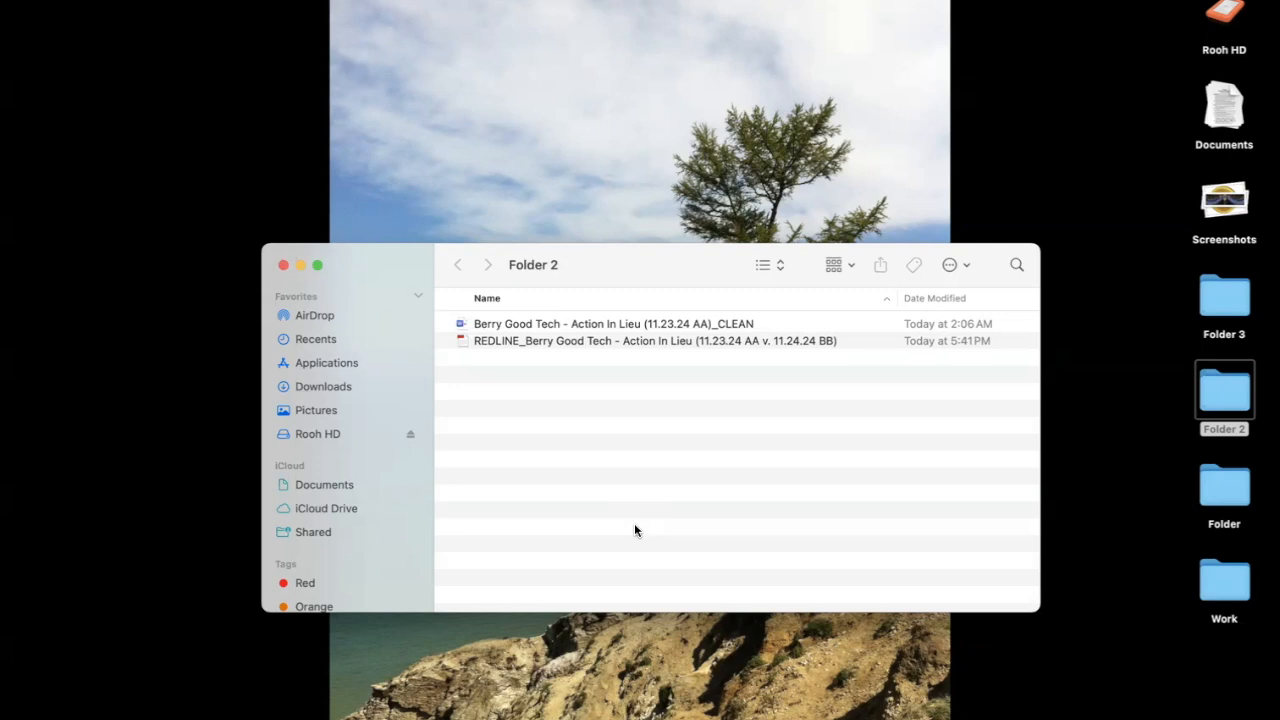
Step: Check the names of the clean and redline files in Folder 2 and open the redline
{"action": "left_click", "coordinate": [859, 342]}
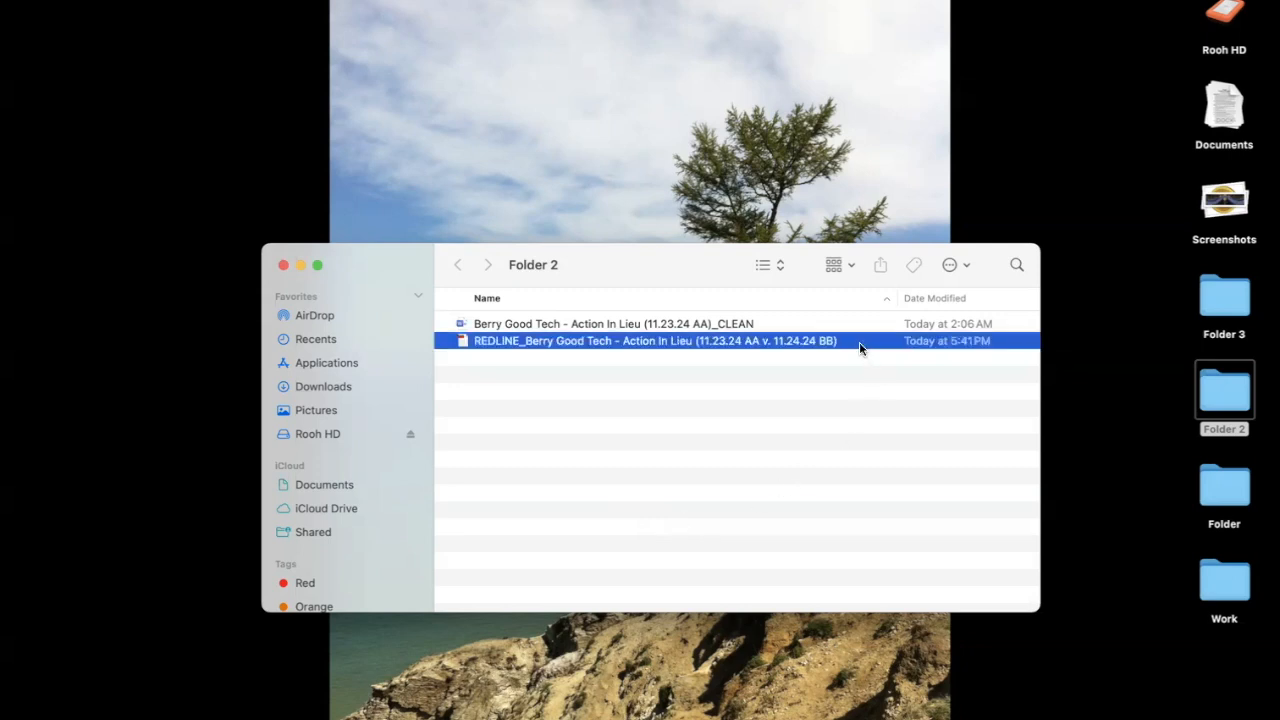
{"action": "left_click", "coordinate": [842, 437]}
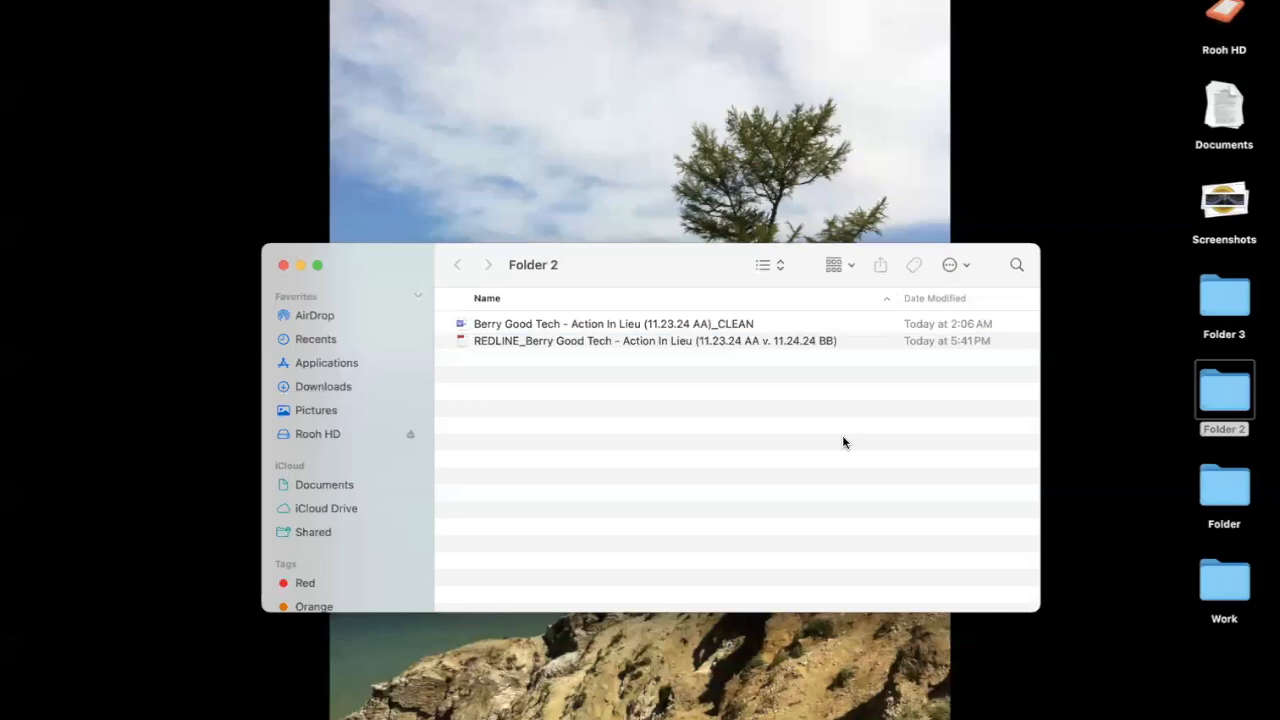
{"action": "left_click", "coordinate": [800, 326]}
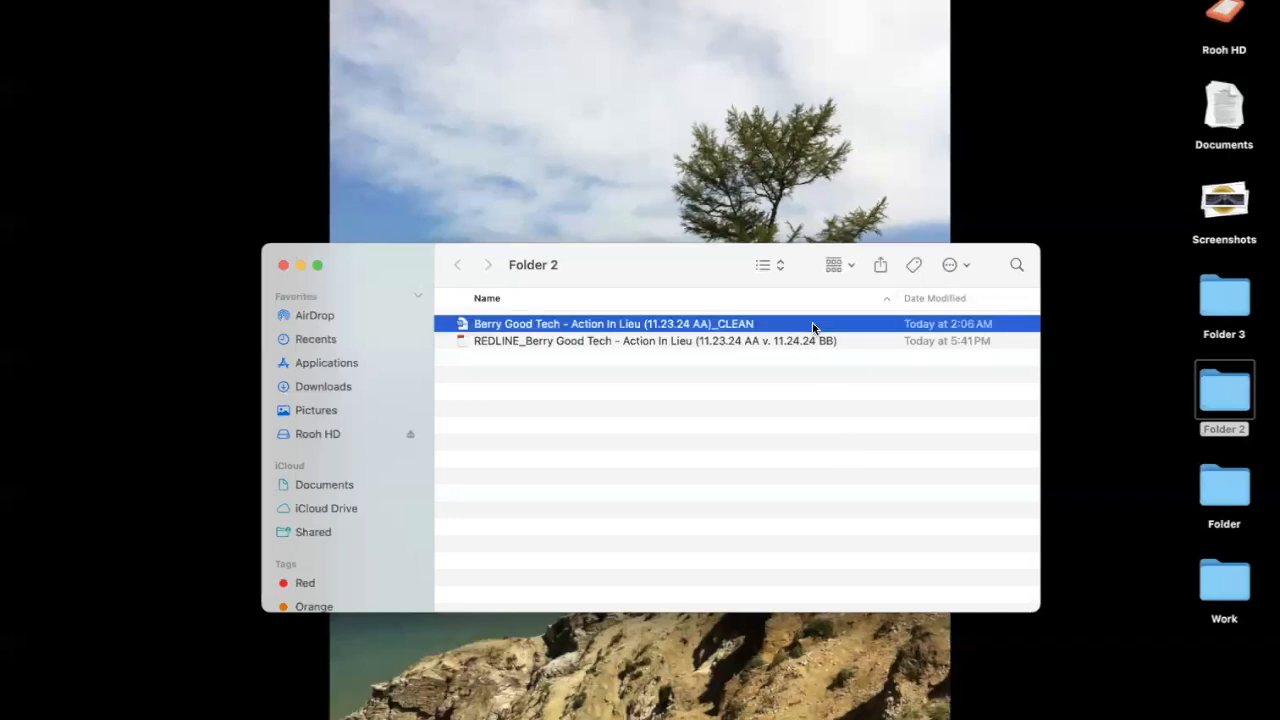
{"action": "left_click", "coordinate": [820, 422]}
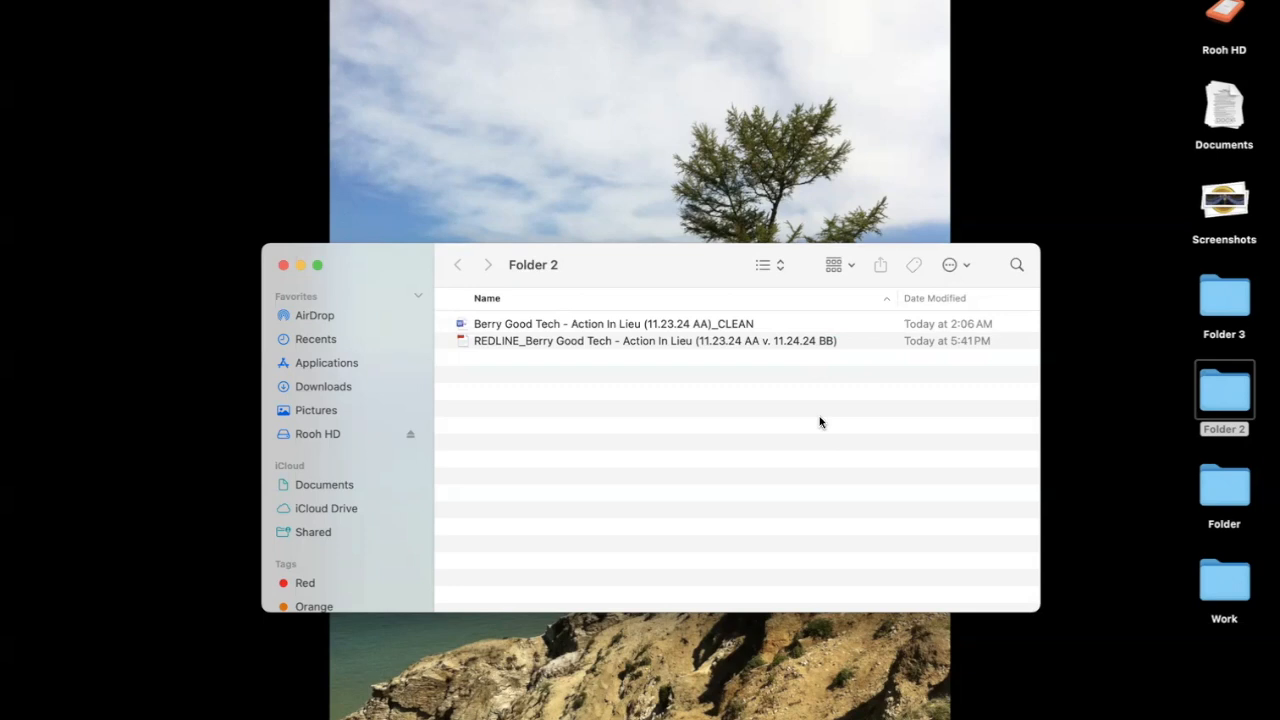
{"action": "left_click", "coordinate": [800, 322]}
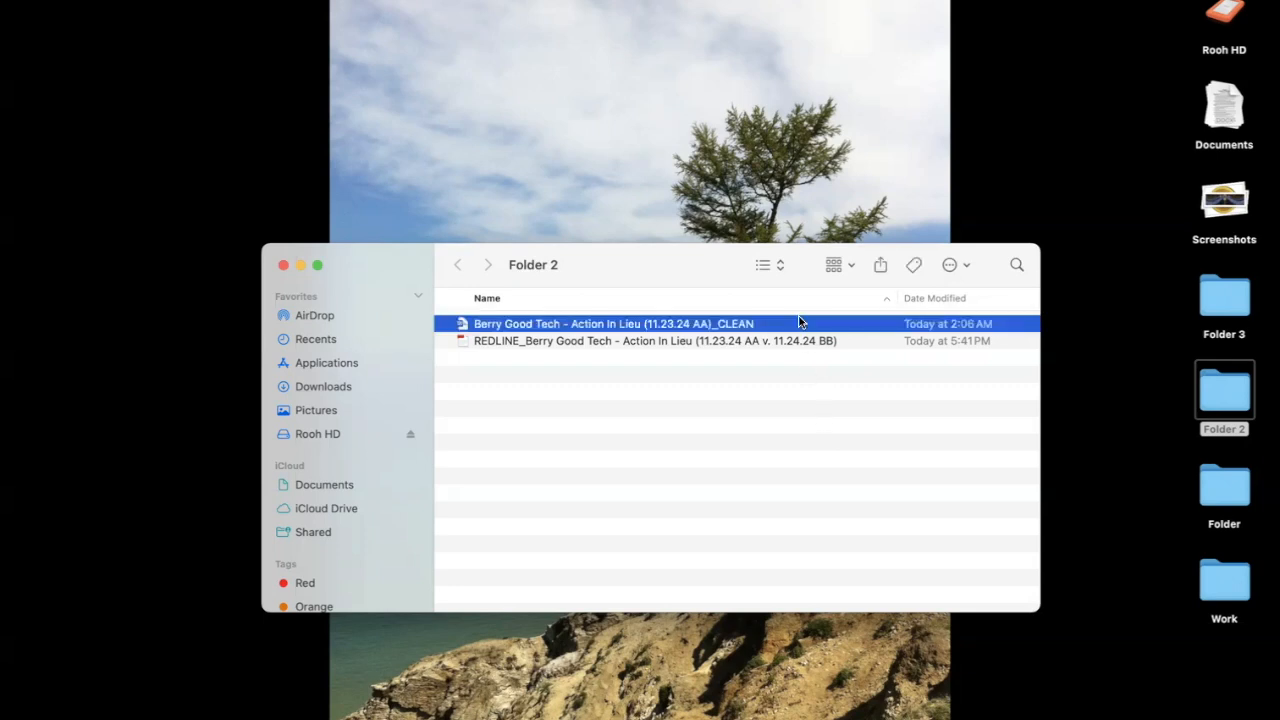
{"action": "left_click", "coordinate": [867, 341]}
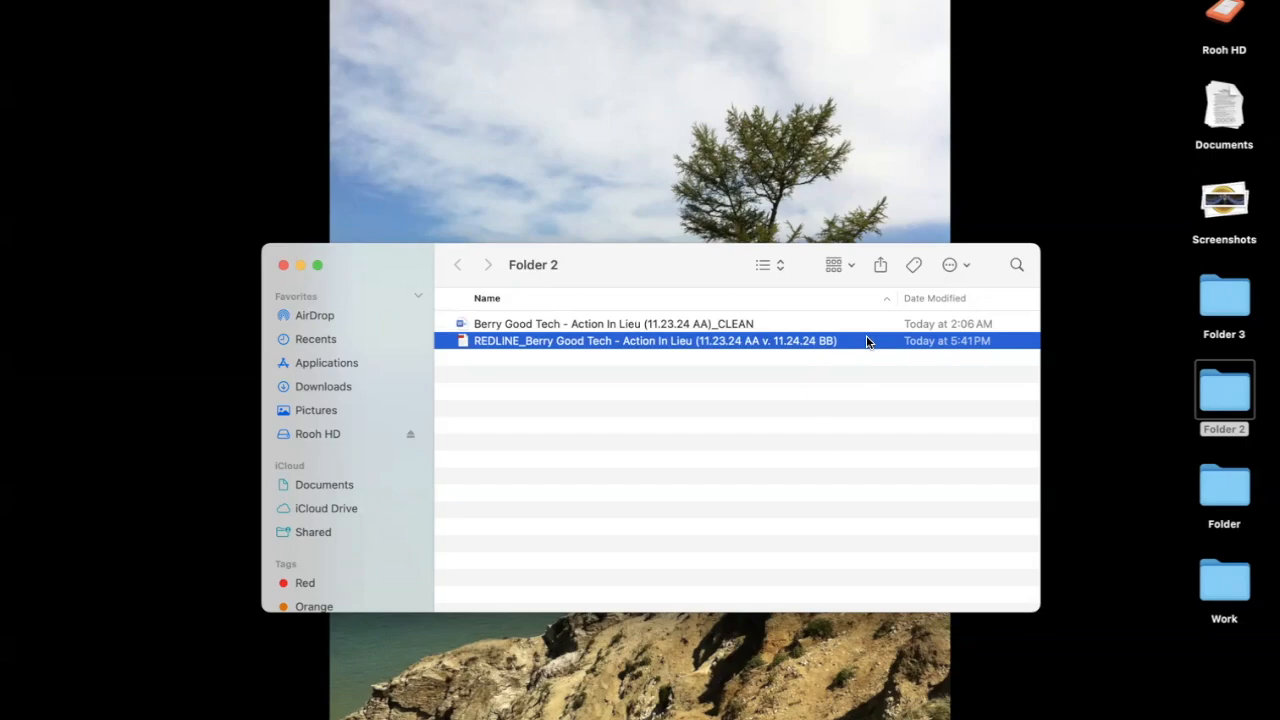
{"action": "double_click", "coordinate": [866, 341]}
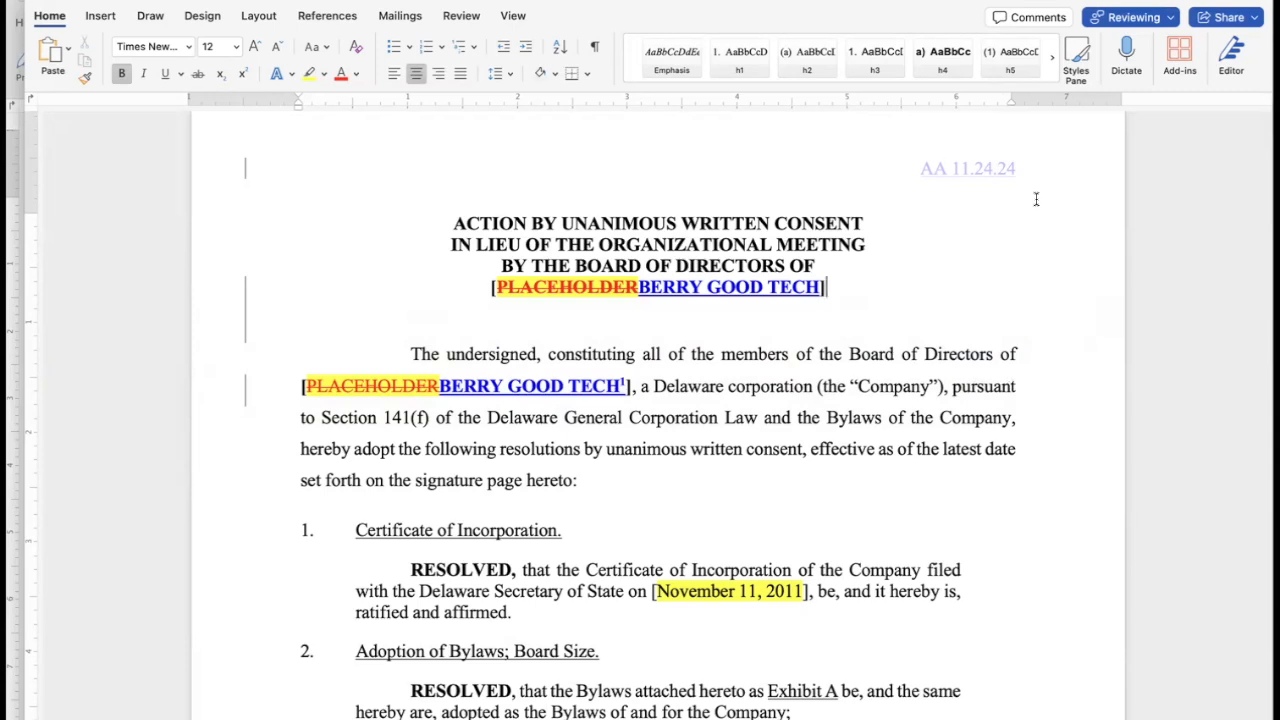
Step: Insert a footnote after the company name in the document title reading "NTD: this is the wrong title of the company."
{"action": "left_click", "coordinate": [460, 16]}
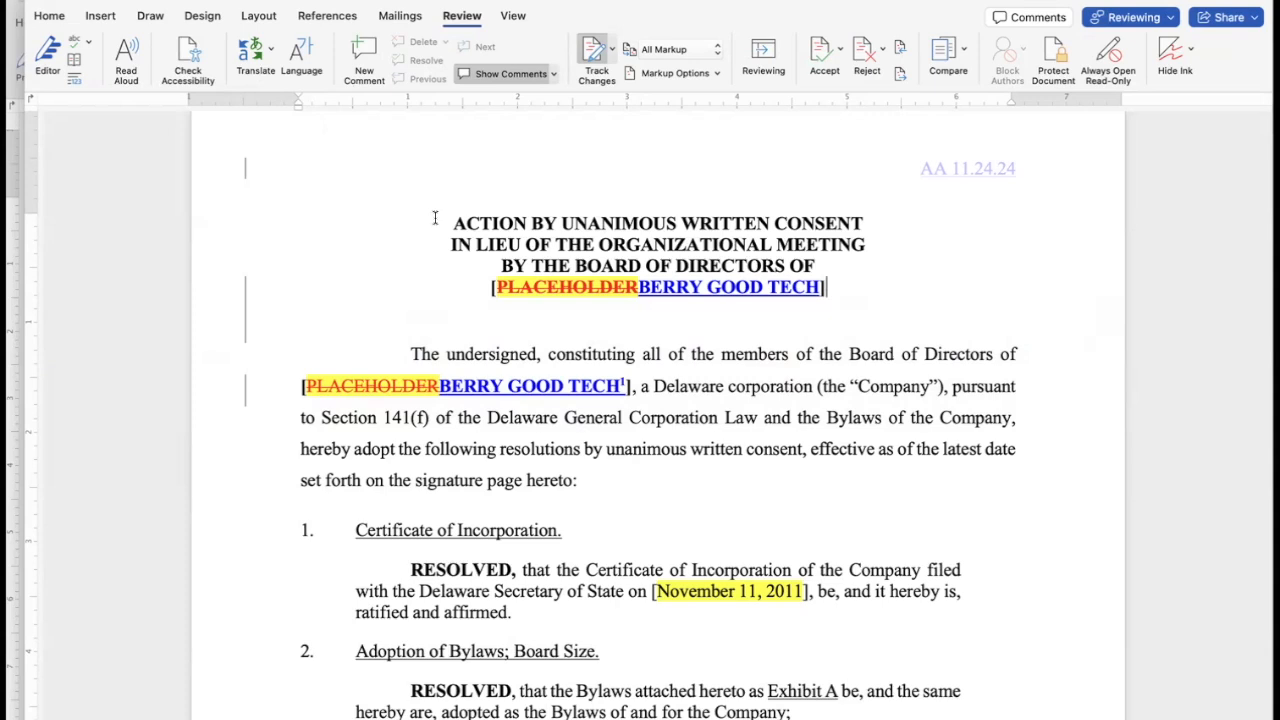
{"action": "left_click", "coordinate": [327, 16]}
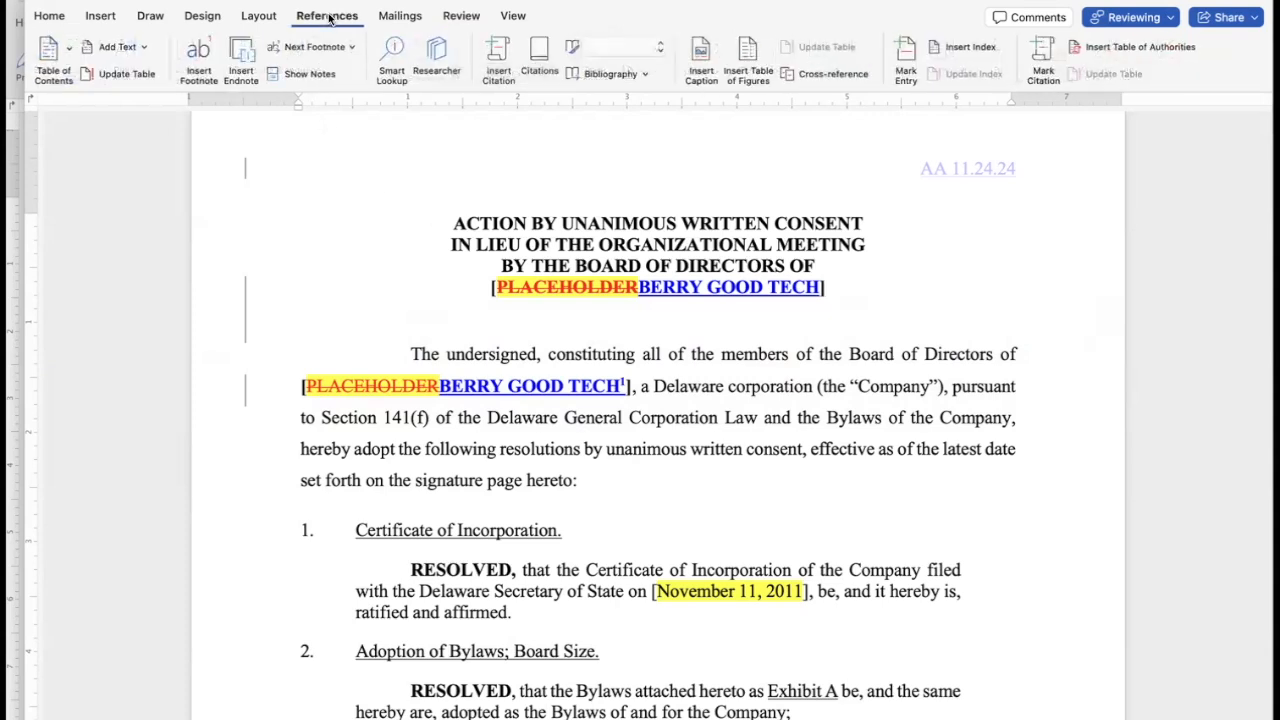
{"action": "left_click", "coordinate": [200, 50]}
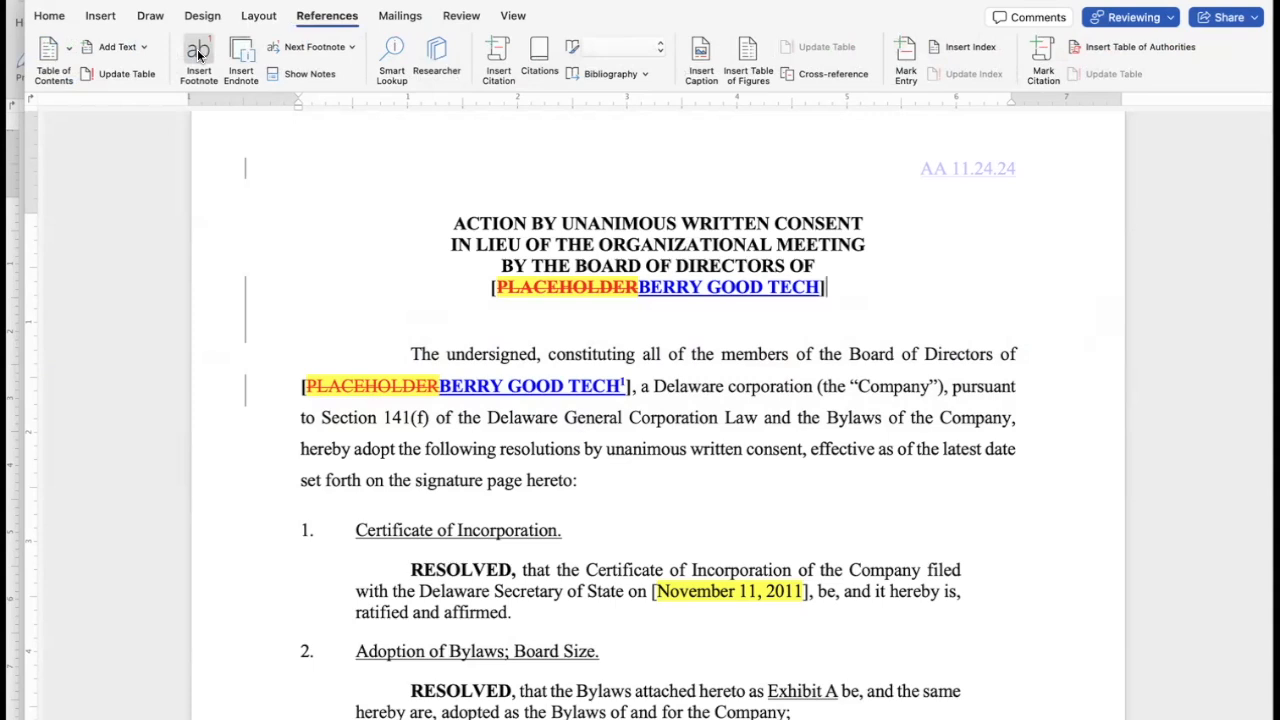
{"action": "type", "text": "Note:  this is the wrong "}
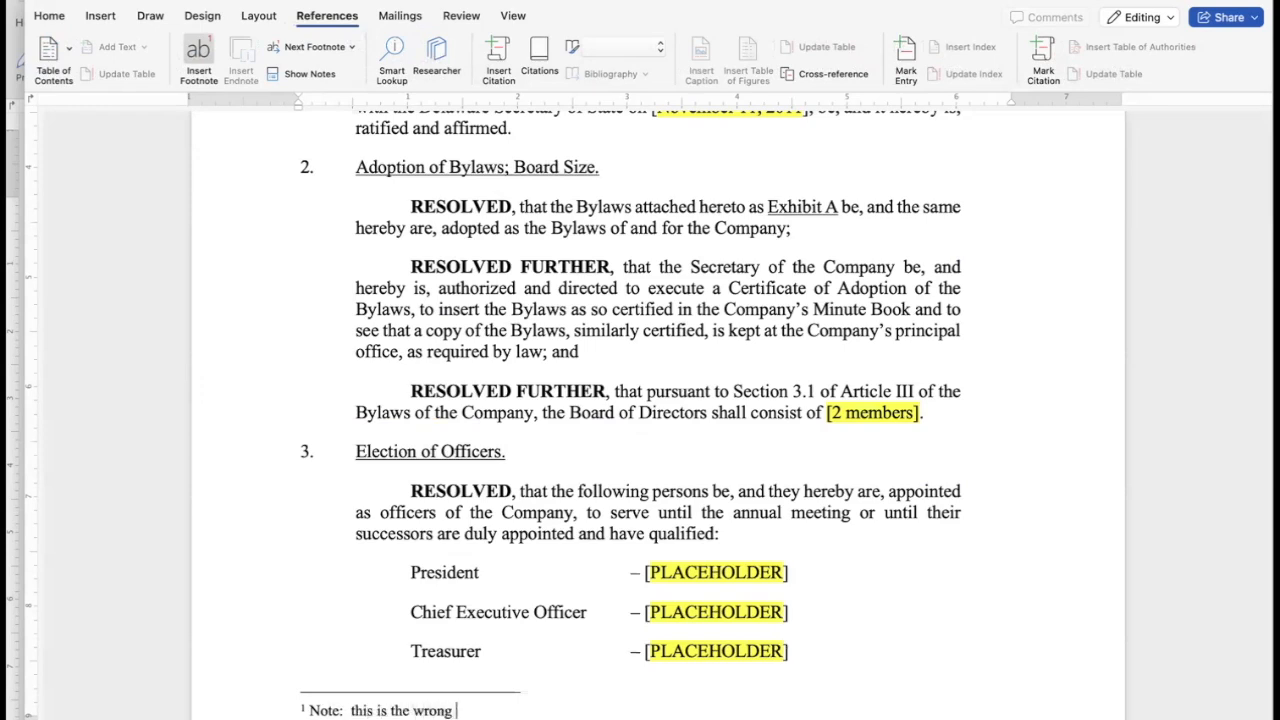
{"action": "type", "text": "title of the comkpan"}
{"action": "key", "text": "BackSpace"}
{"action": "key", "text": "BackSpace"}
{"action": "key", "text": "BackSpace"}
{"action": "key", "text": "BackSpace"}
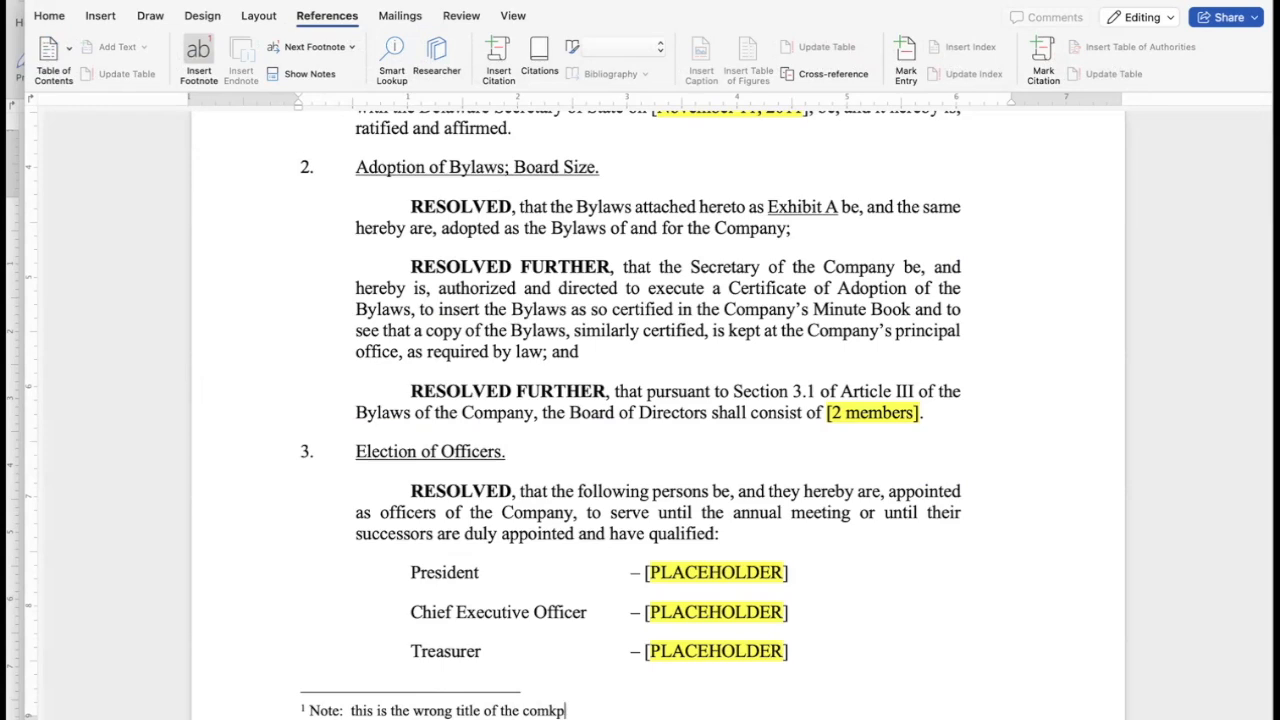
{"action": "type", "text": "pany."}
{"action": "double_click", "coordinate": [322, 710]}
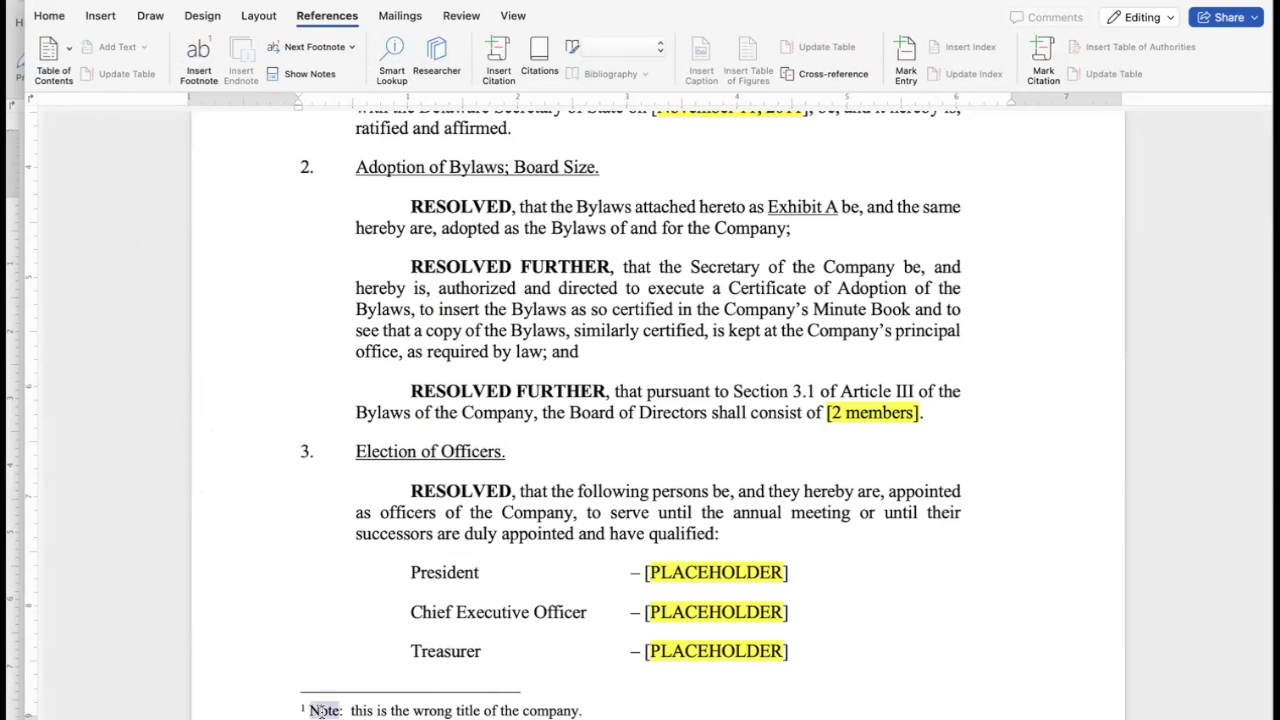
{"action": "type", "text": "NTD"}
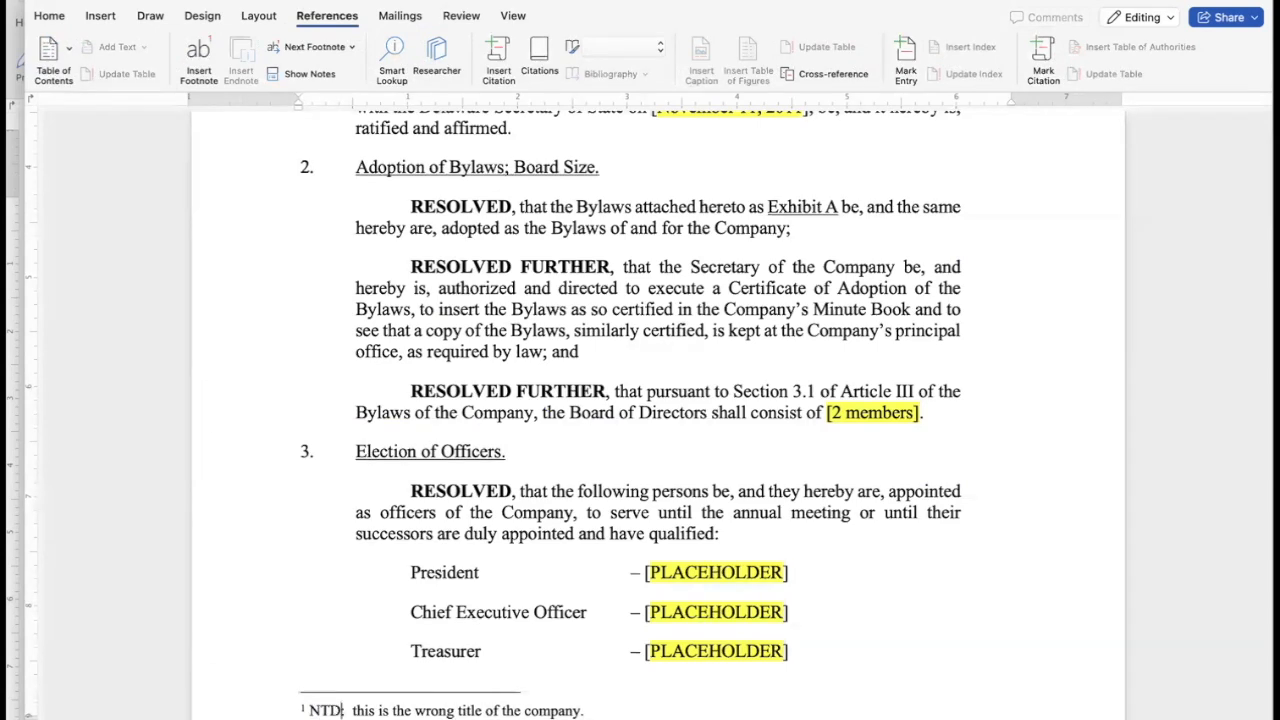